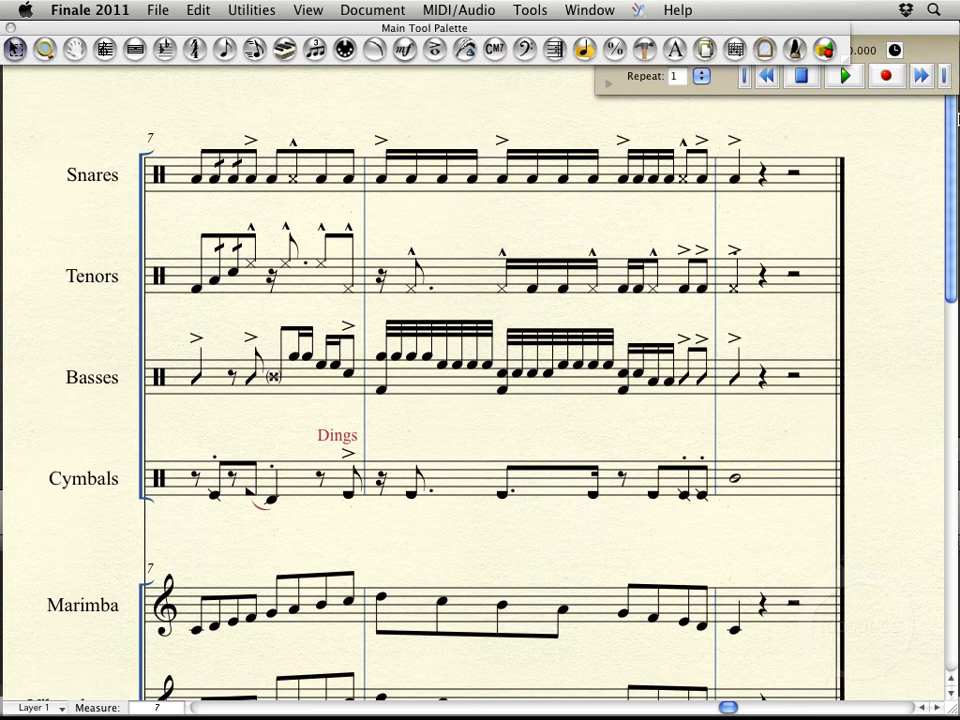
Play the score back from measure 7 and stop playback after listening to the closing measures.
{"action": "left_click", "coordinate": [929, 60]}
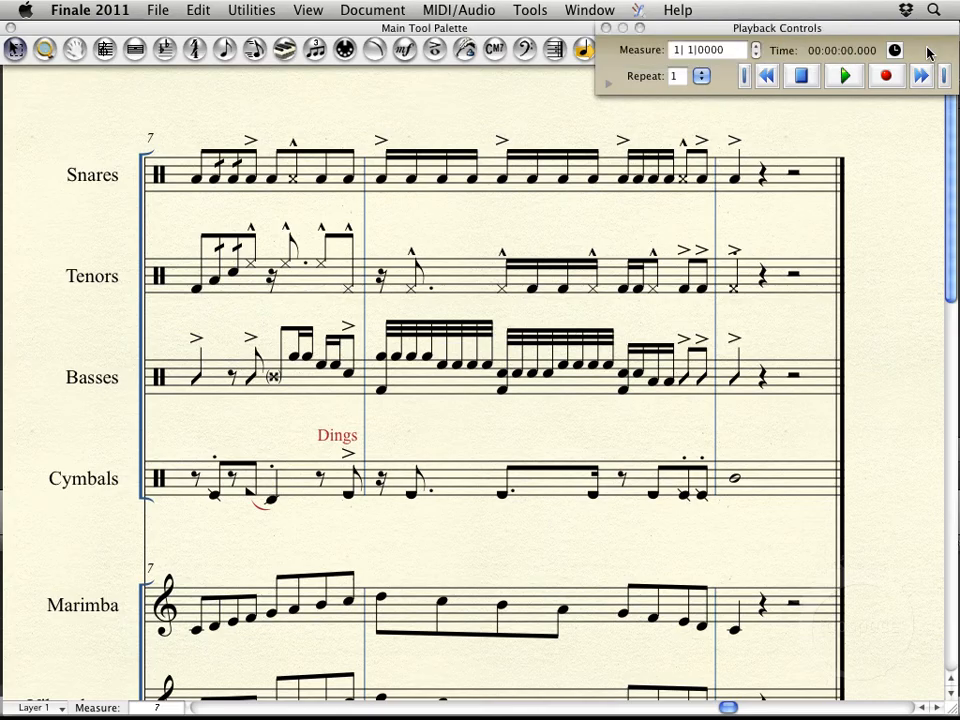
{"action": "double_click", "coordinate": [677, 50]}
{"action": "type", "text": "7"}
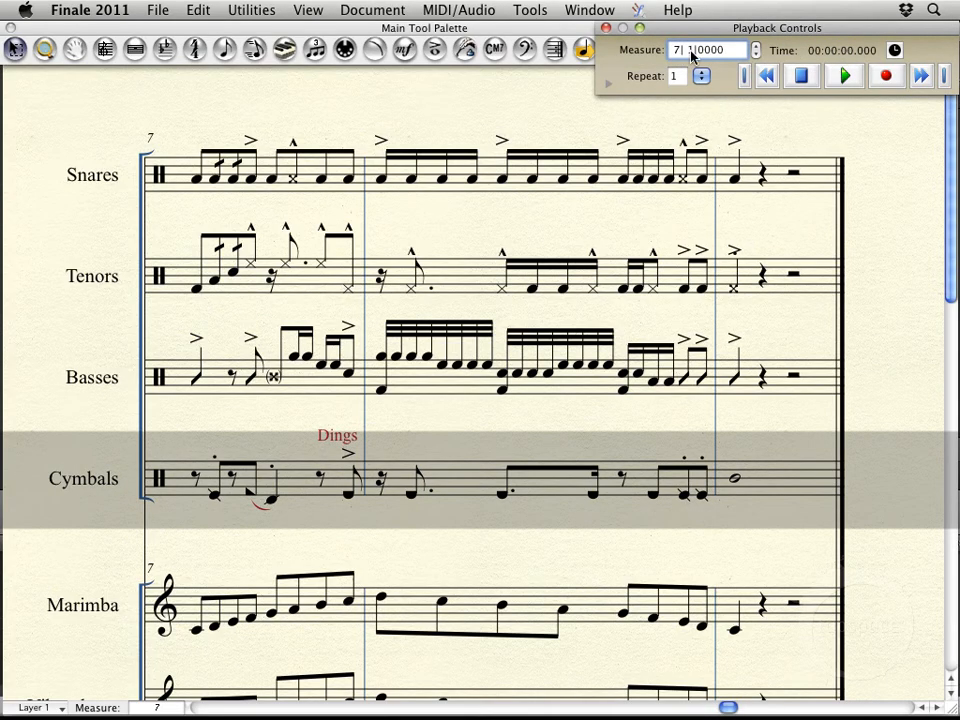
{"action": "left_click", "coordinate": [848, 76]}
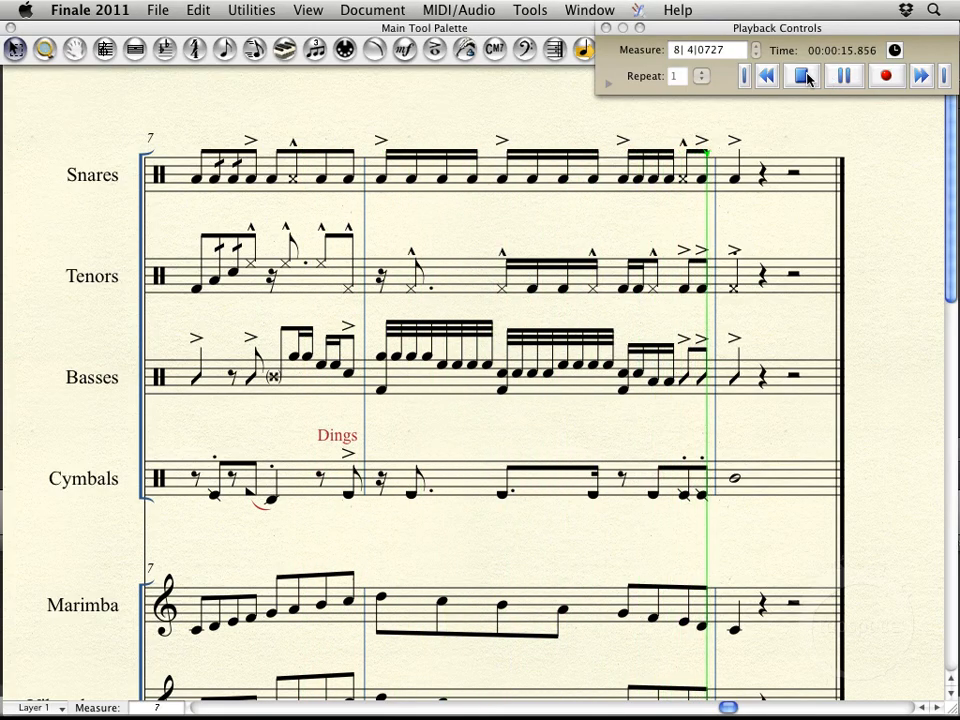
{"action": "left_click", "coordinate": [802, 76]}
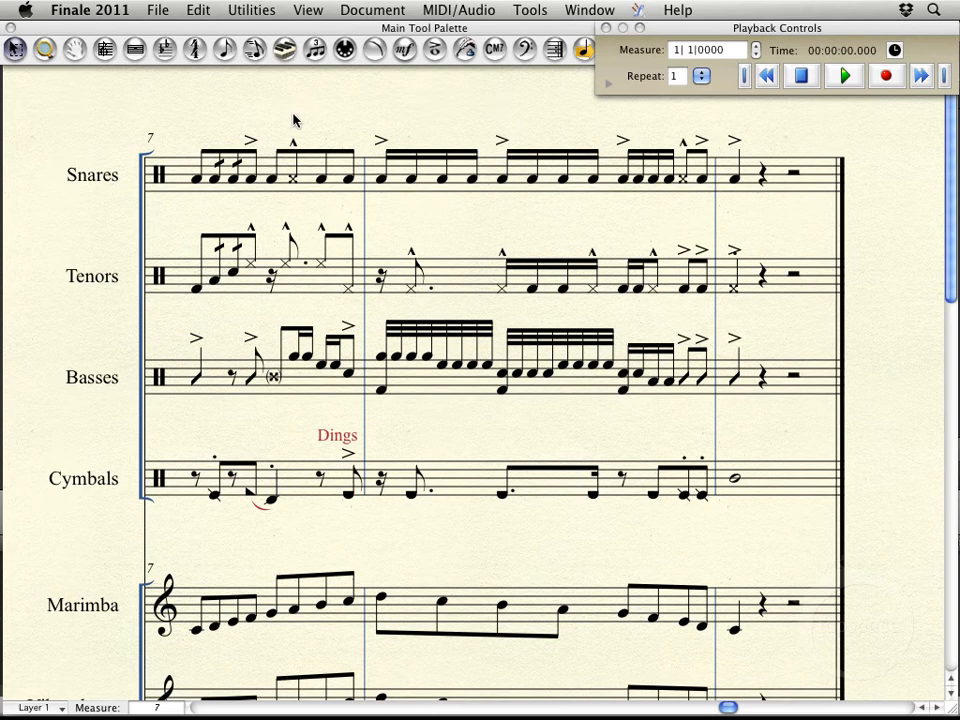
Activate the Expression tool.
{"action": "left_click", "coordinate": [415, 30]}
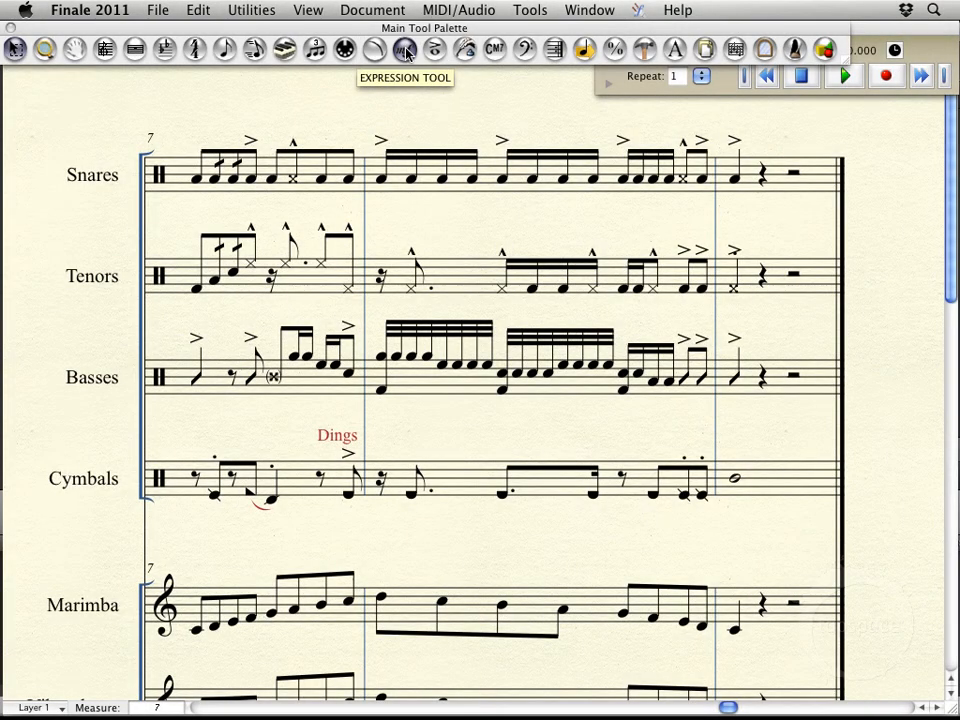
{"action": "left_click", "coordinate": [405, 52]}
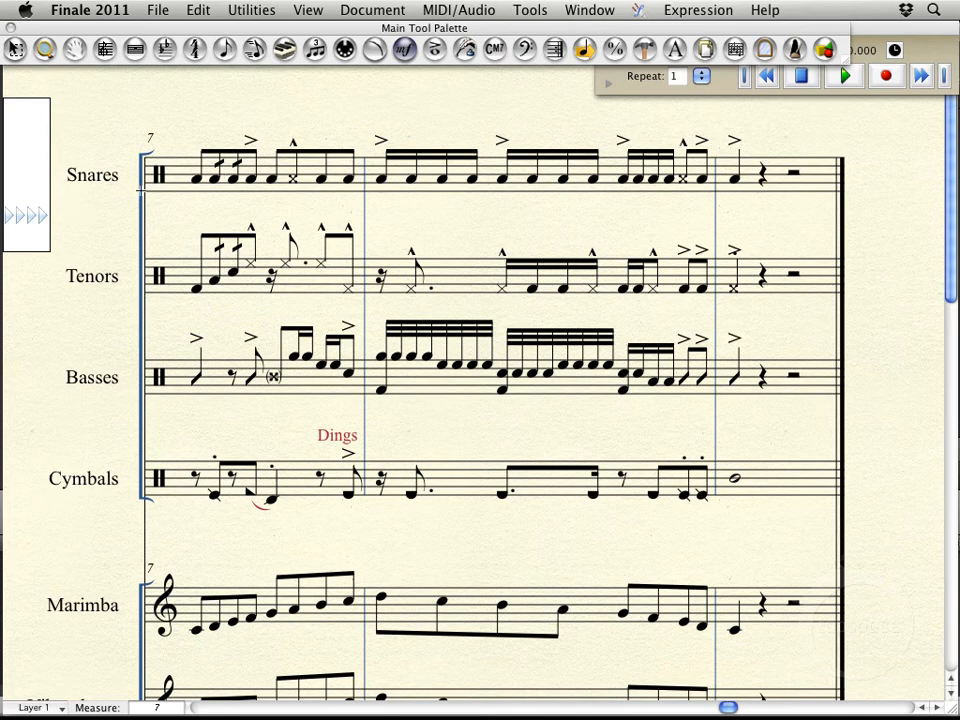
Look over the beginning of the score in Page View and return to Scroll View.
{"action": "key", "text": "super+e"}
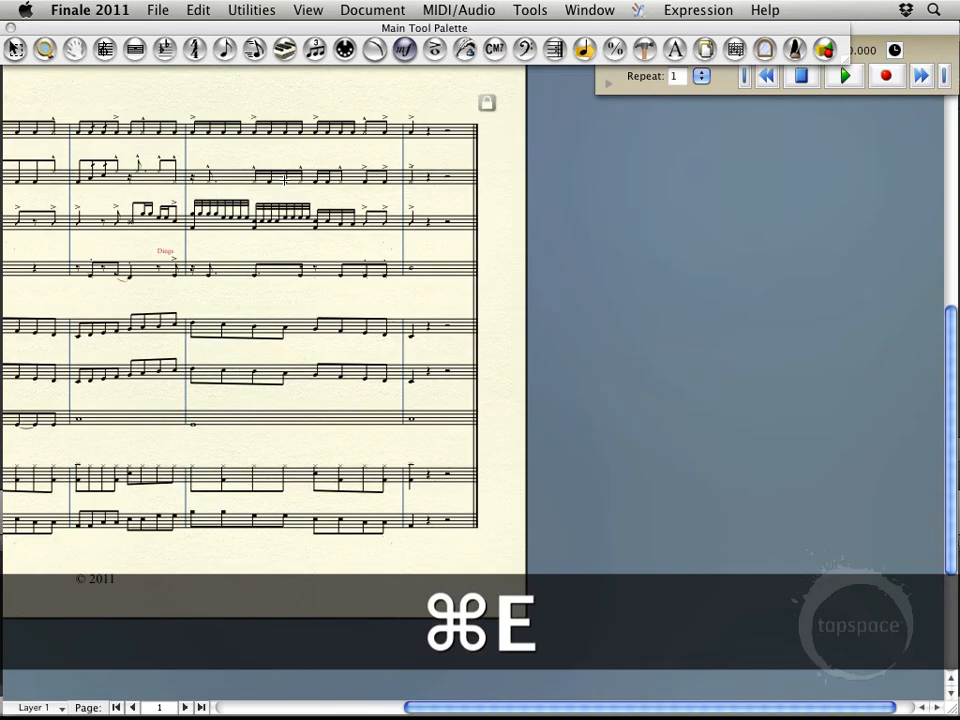
{"action": "scroll", "coordinate": [286, 179], "scroll_direction": "up", "scroll_amount": 10}
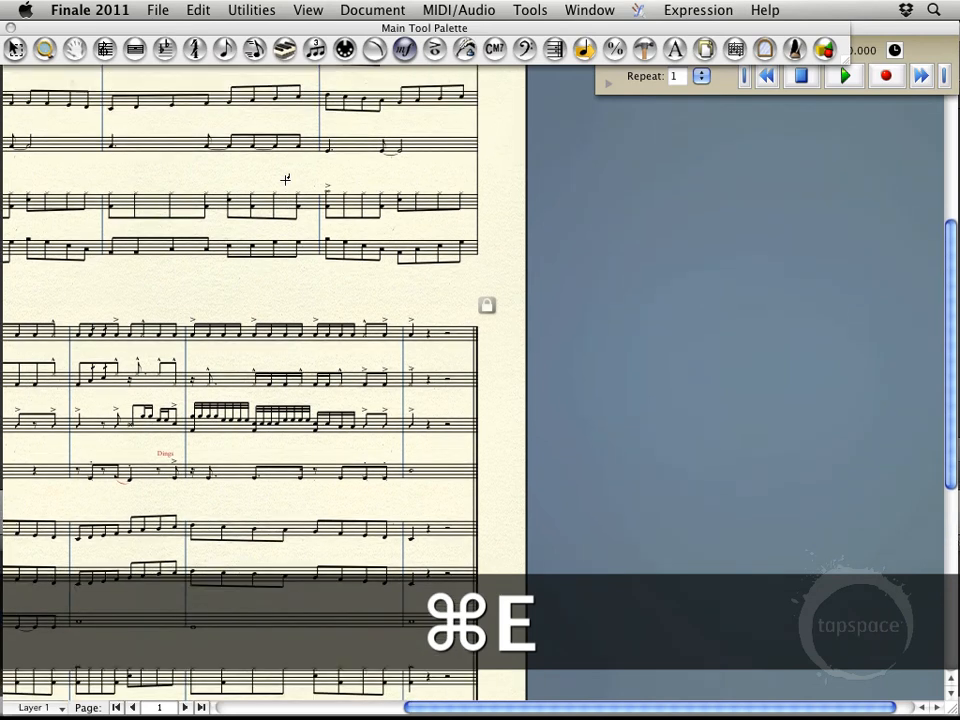
{"action": "scroll", "coordinate": [286, 179], "scroll_direction": "up", "scroll_amount": 5}
{"action": "scroll", "coordinate": [283, 180], "scroll_direction": "left", "scroll_amount": 8}
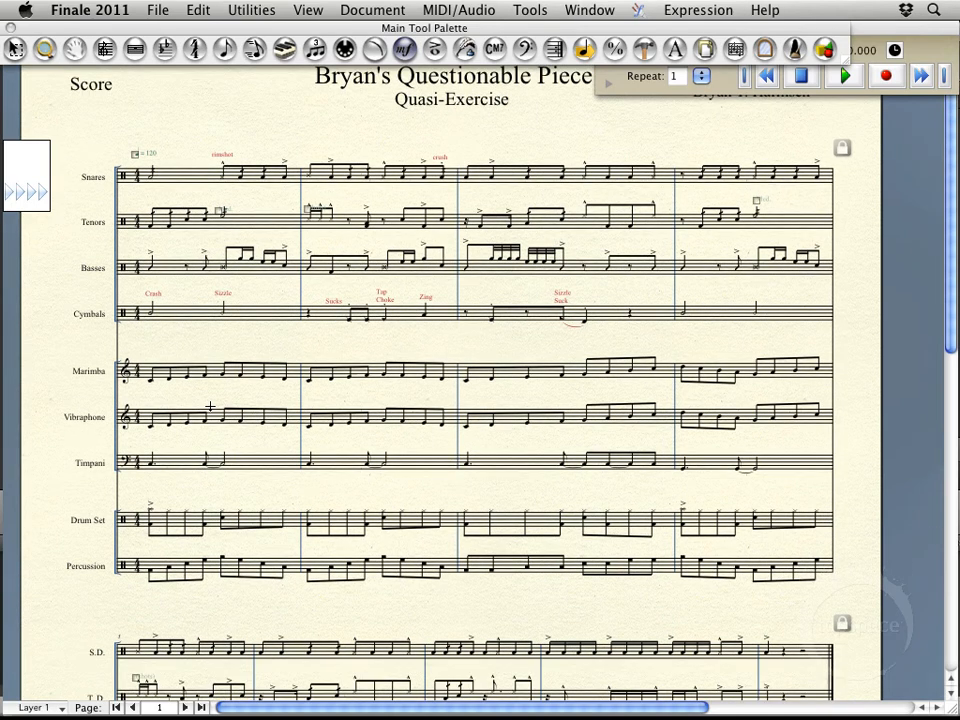
{"action": "scroll", "coordinate": [157, 305], "scroll_direction": "down", "scroll_amount": 2}
{"action": "left_click", "coordinate": [310, 10]}
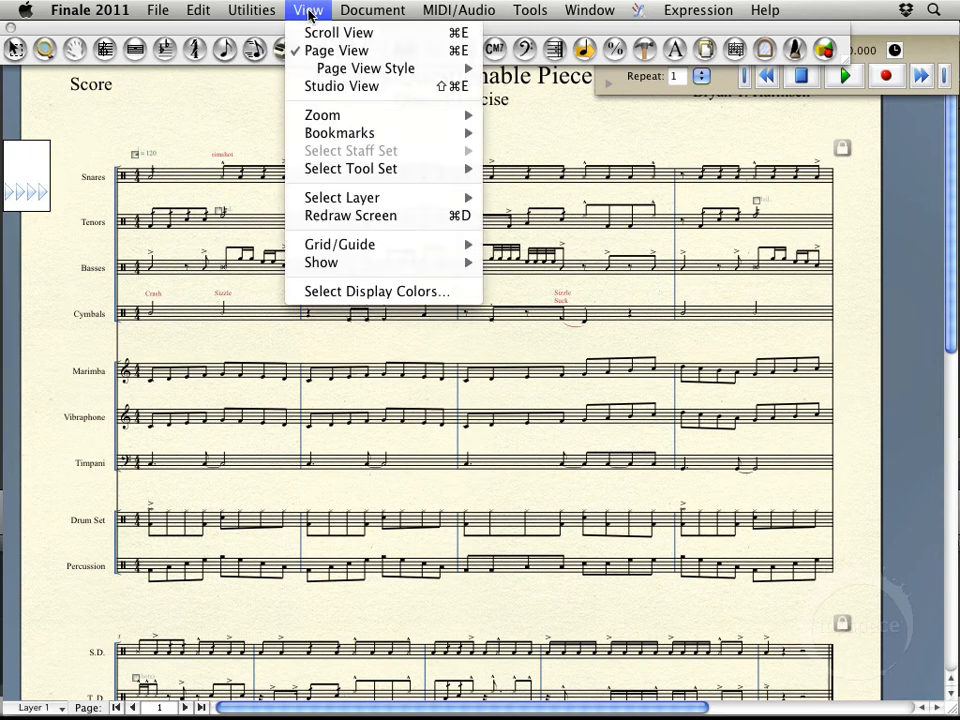
{"action": "left_click", "coordinate": [323, 35]}
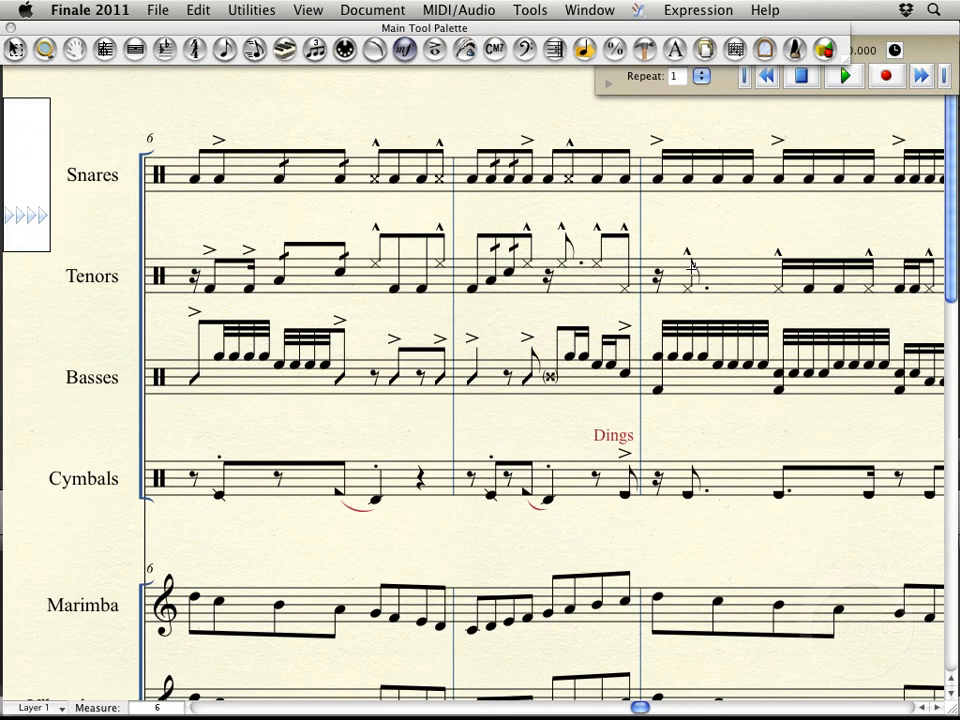
Add a forte (f) dynamic under the first note of measure 7 in the Snares, Tenors, Basses and Cymbals staves.
{"action": "scroll", "coordinate": [690, 268], "scroll_direction": "right", "scroll_amount": 3}
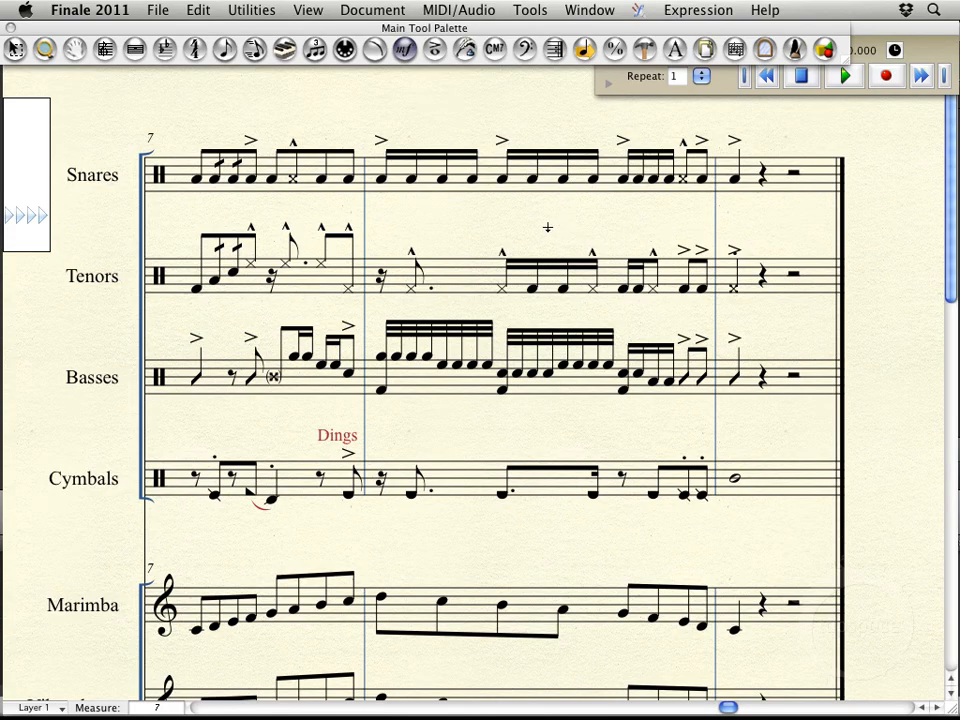
{"action": "double_click", "coordinate": [195, 212]}
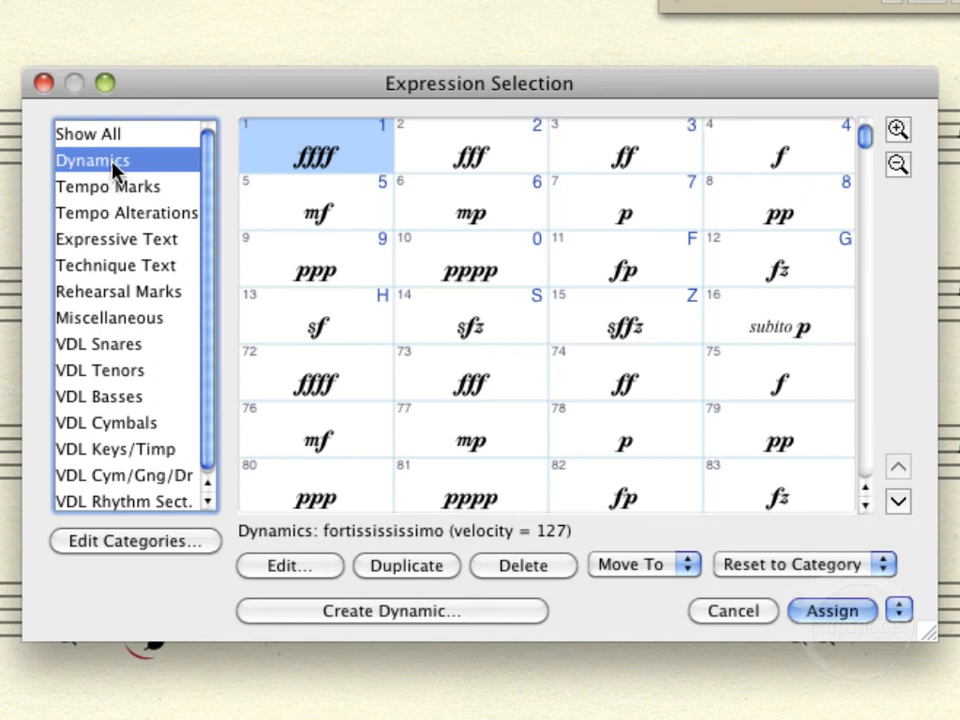
{"action": "left_click", "coordinate": [806, 160]}
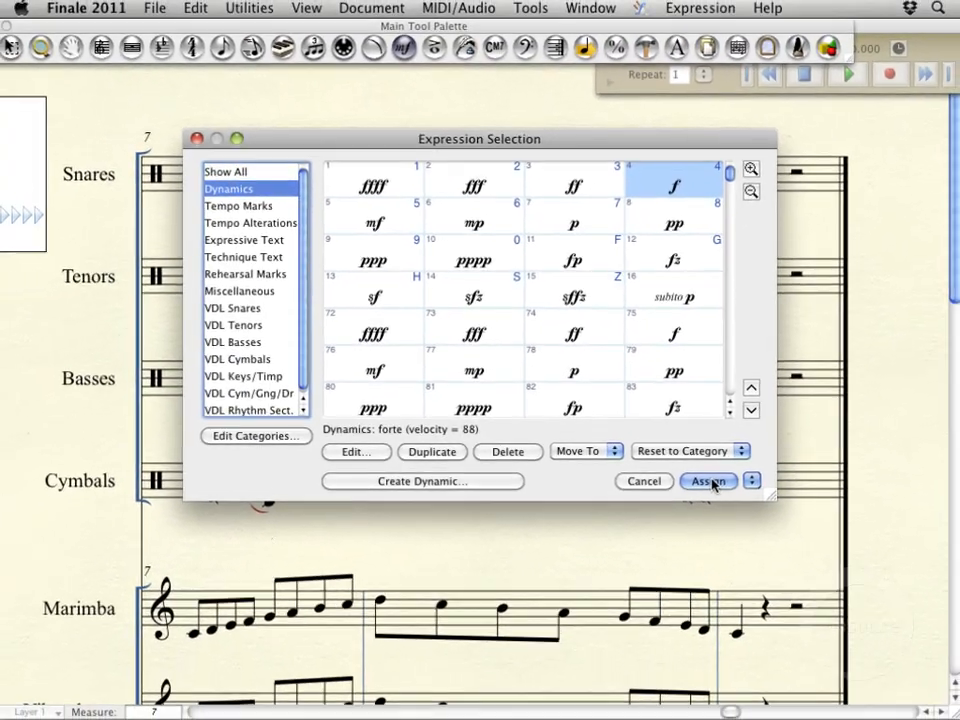
{"action": "left_click", "coordinate": [708, 481]}
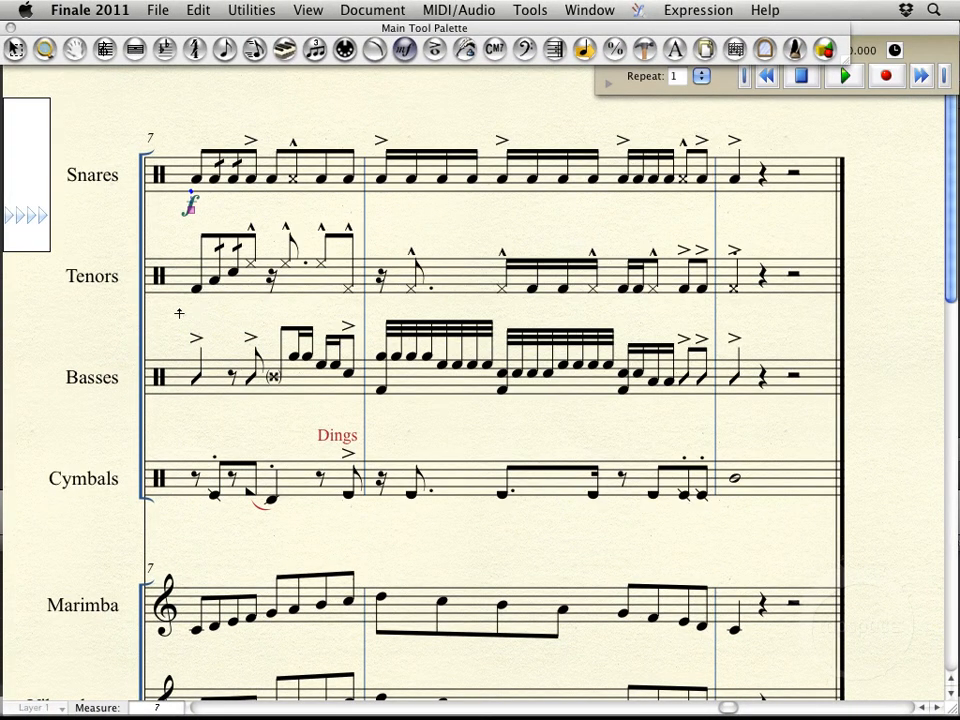
{"action": "left_click", "coordinate": [193, 316]}
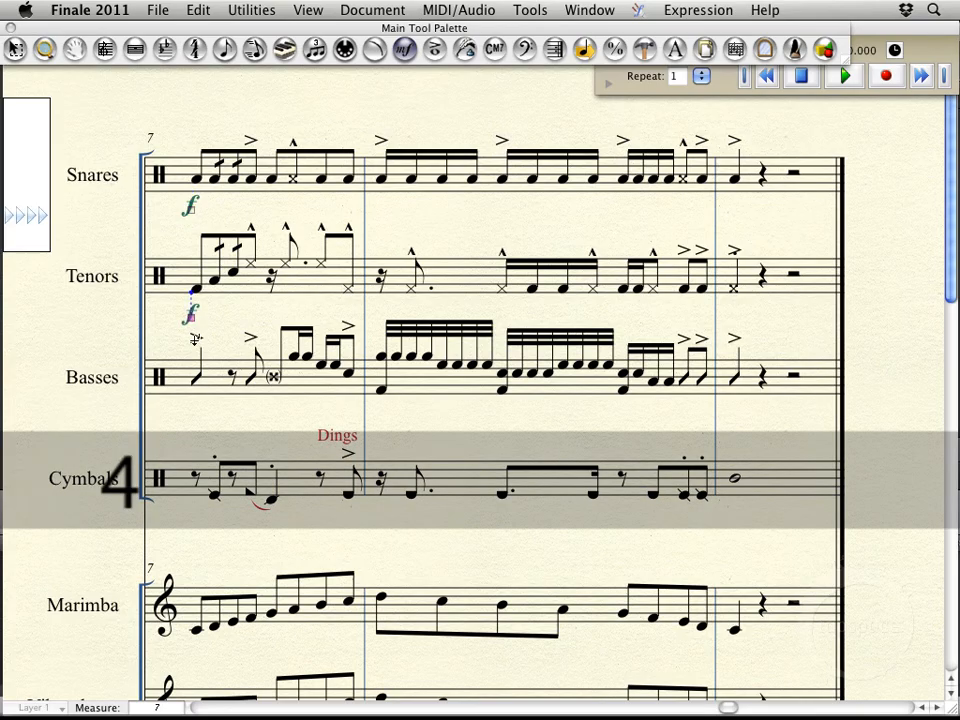
{"action": "left_click", "coordinate": [193, 407]}
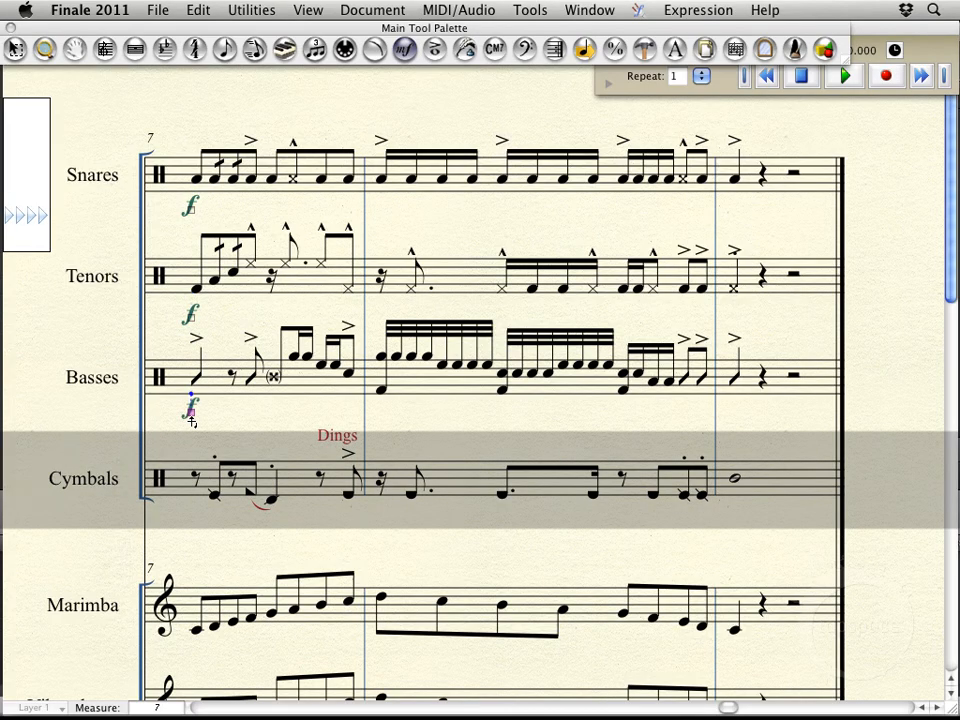
{"action": "left_click", "coordinate": [213, 522]}
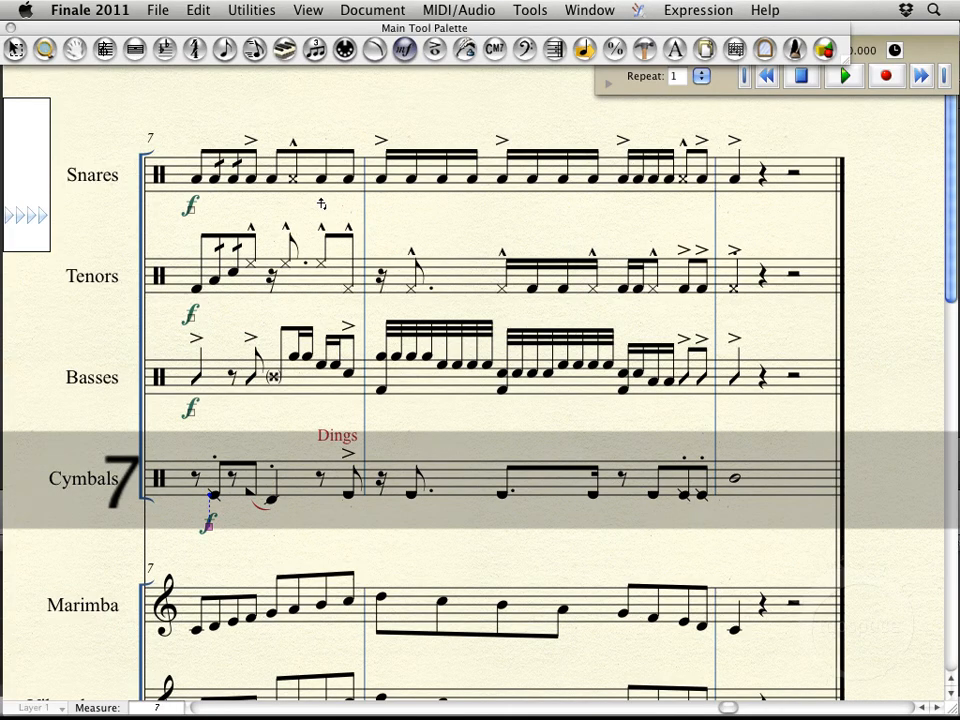
Add piano (p) dynamics late in measure 7 for Snares and Tenors, and under the first note of measure 8 for Basses and Cymbals.
{"action": "left_click", "coordinate": [318, 205]}
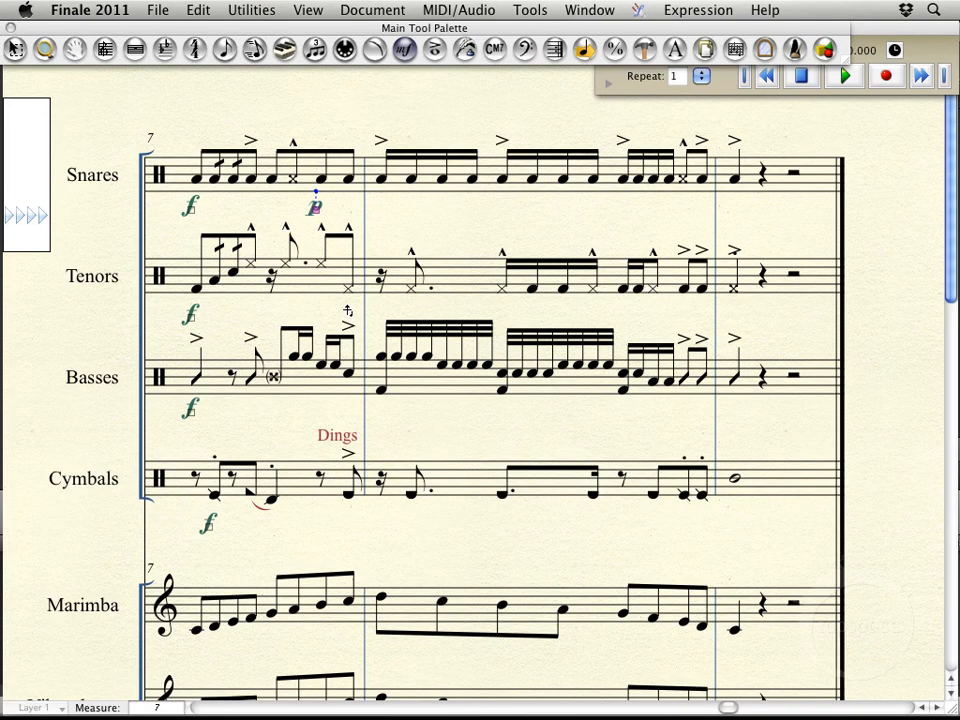
{"action": "left_click", "coordinate": [346, 310]}
{"action": "left_click", "coordinate": [379, 411]}
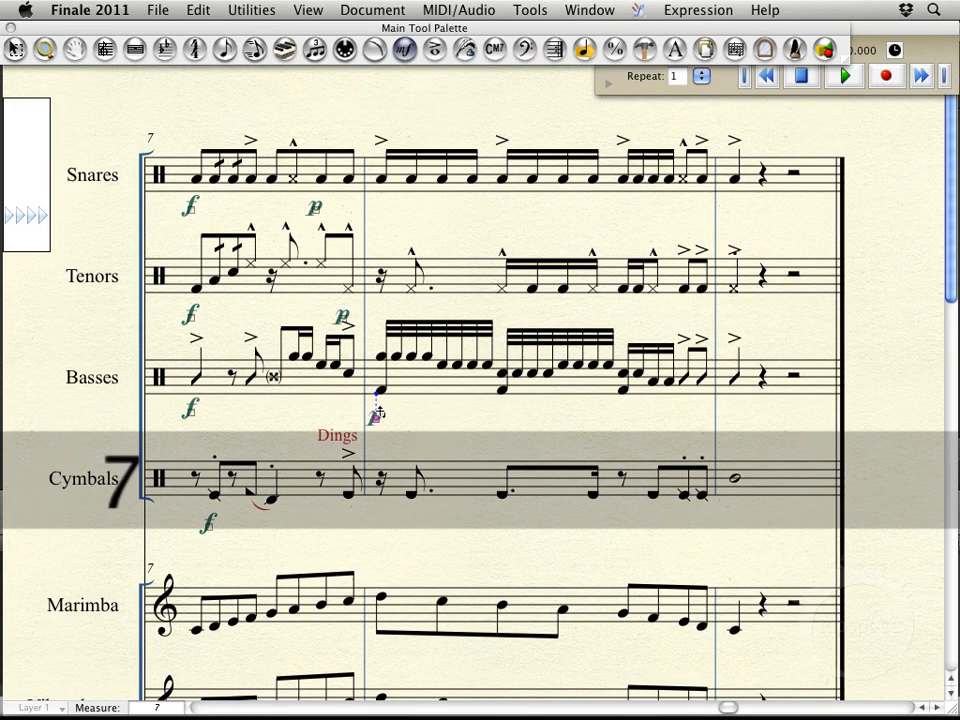
{"action": "left_click", "coordinate": [406, 522]}
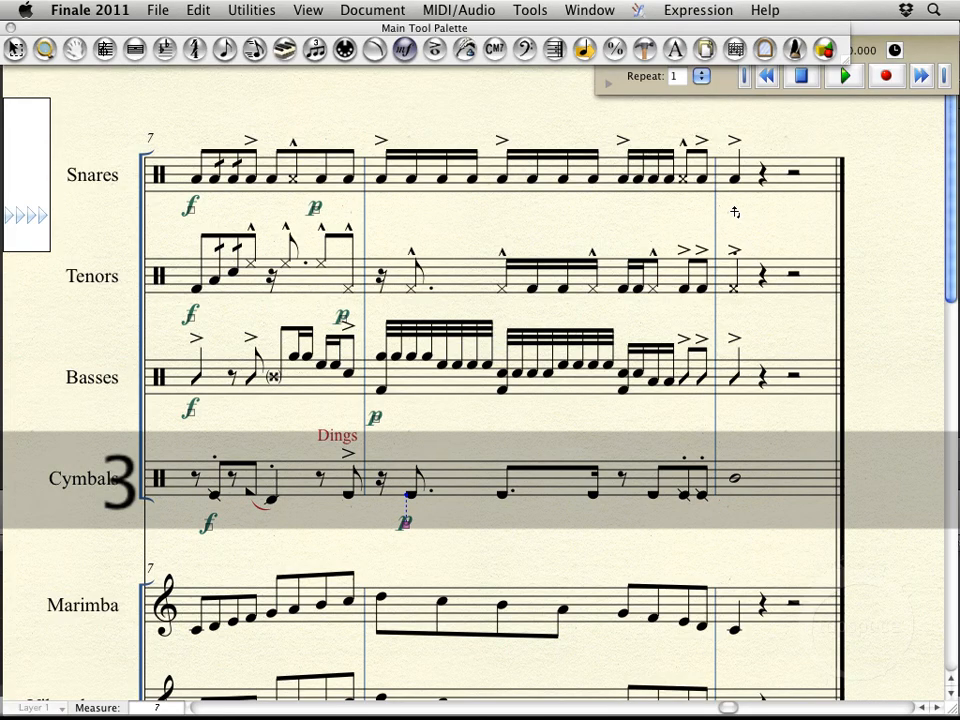
Add a fortissimo (ff) dynamic under the first note of measure 9 in the Snares, Tenors, Basses and Cymbals staves.
{"action": "left_click", "coordinate": [735, 212]}
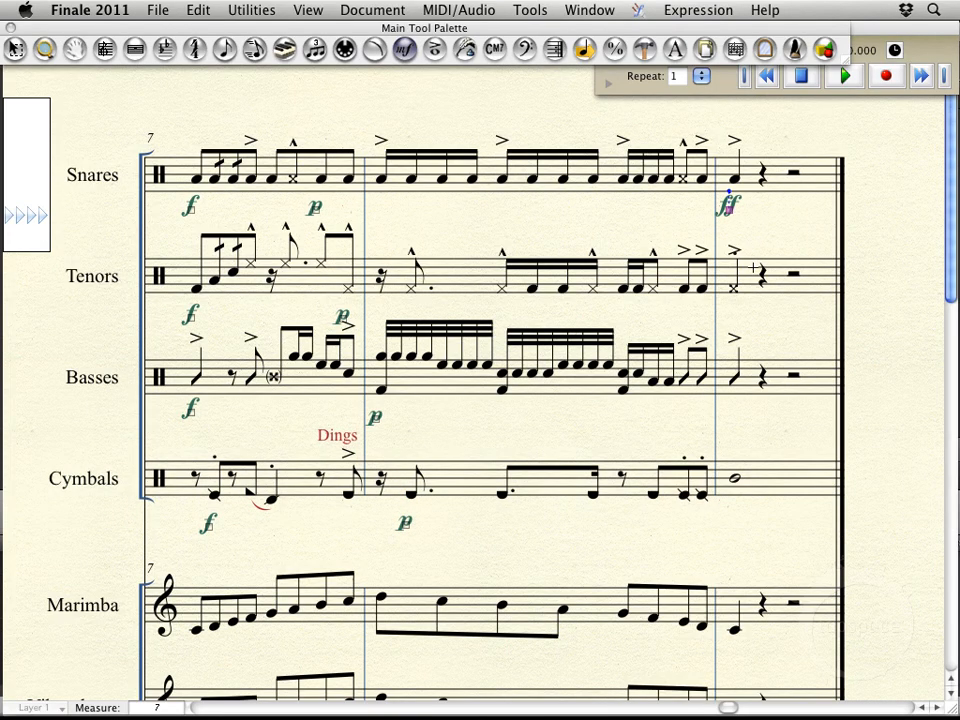
{"action": "left_click", "coordinate": [731, 318]}
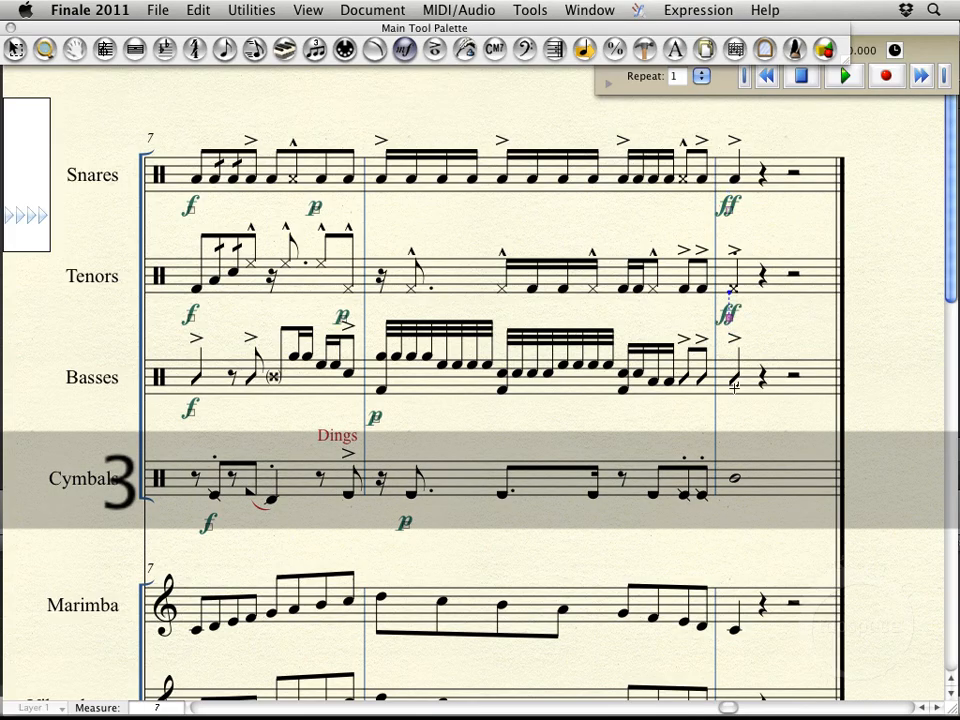
{"action": "left_click", "coordinate": [729, 410]}
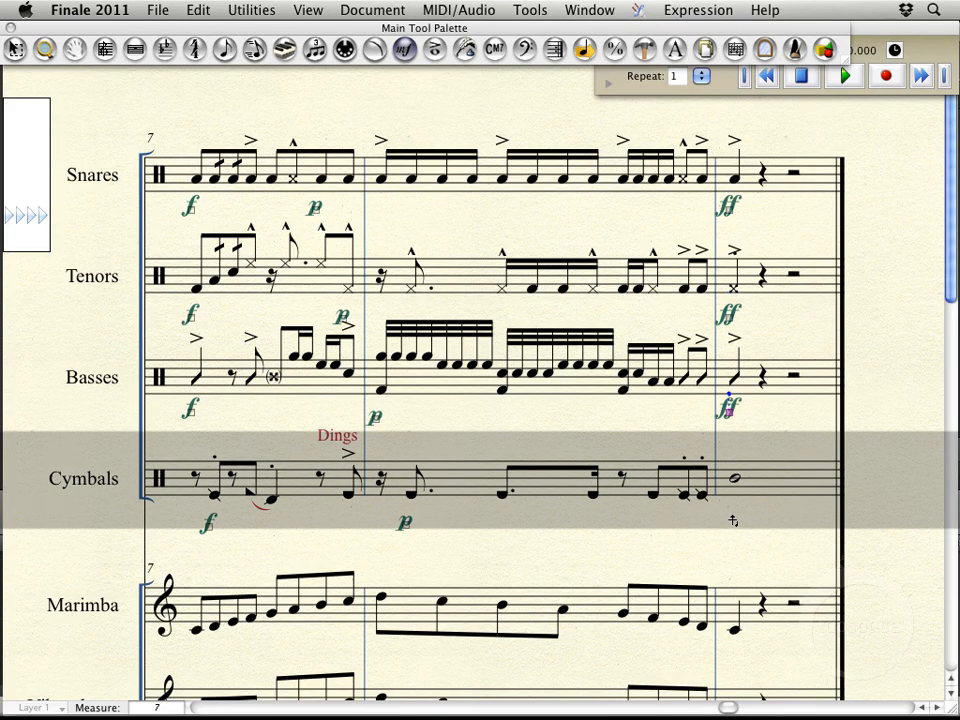
{"action": "left_click", "coordinate": [733, 521]}
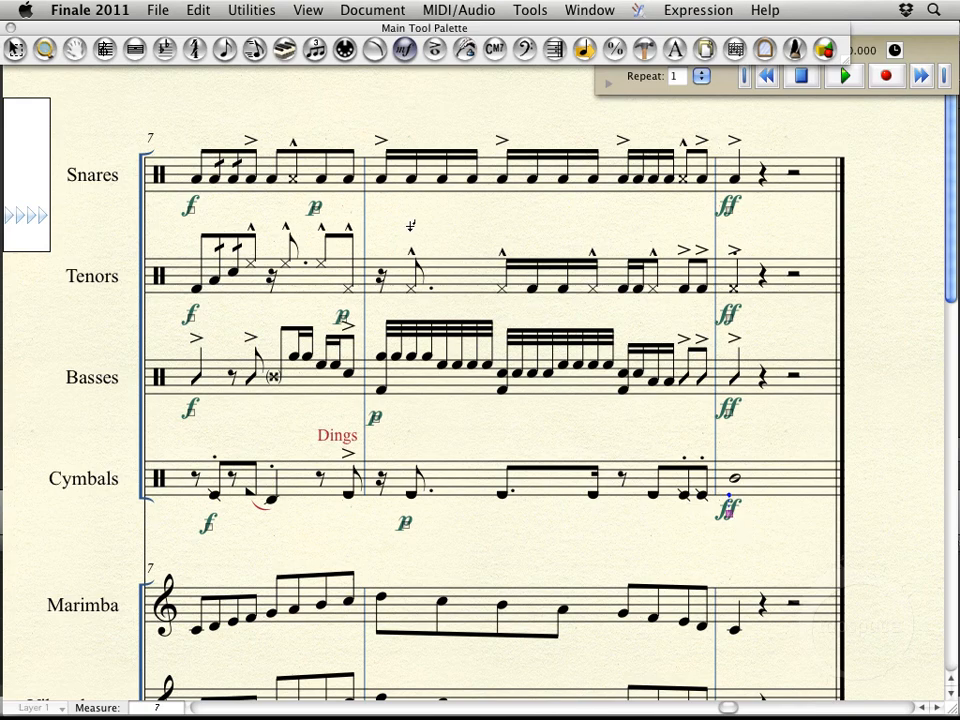
Draw a crescendo hairpin under the Snares staff across measure 8, ending just before the ff.
{"action": "left_click", "coordinate": [375, 50]}
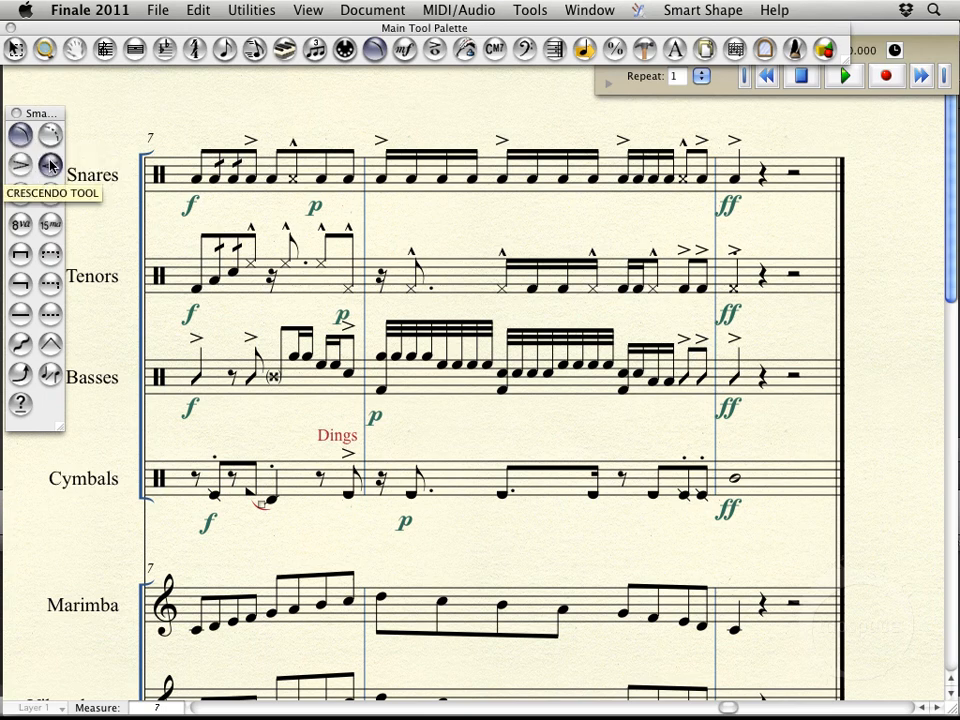
{"action": "left_click", "coordinate": [50, 165]}
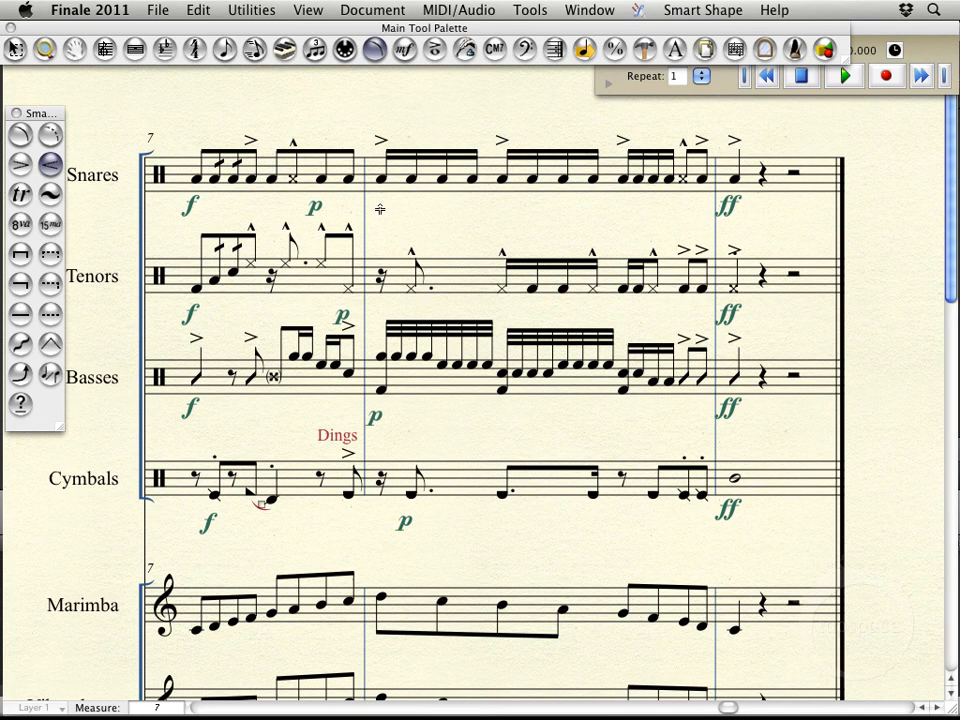
{"action": "left_click_drag", "start_coordinate": [381, 209], "coordinate": [707, 211]}
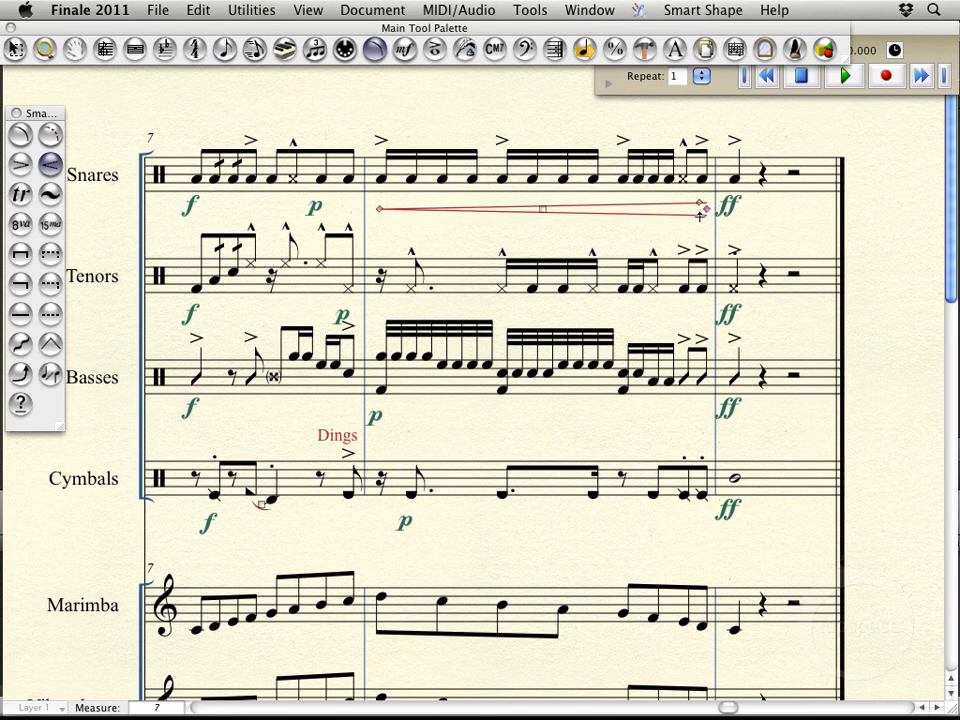
Draw crescendo hairpins across measure 8 under the Basses, Cymbals and Tenors staves, each ending just before the ff.
{"action": "left_click", "coordinate": [21, 139]}
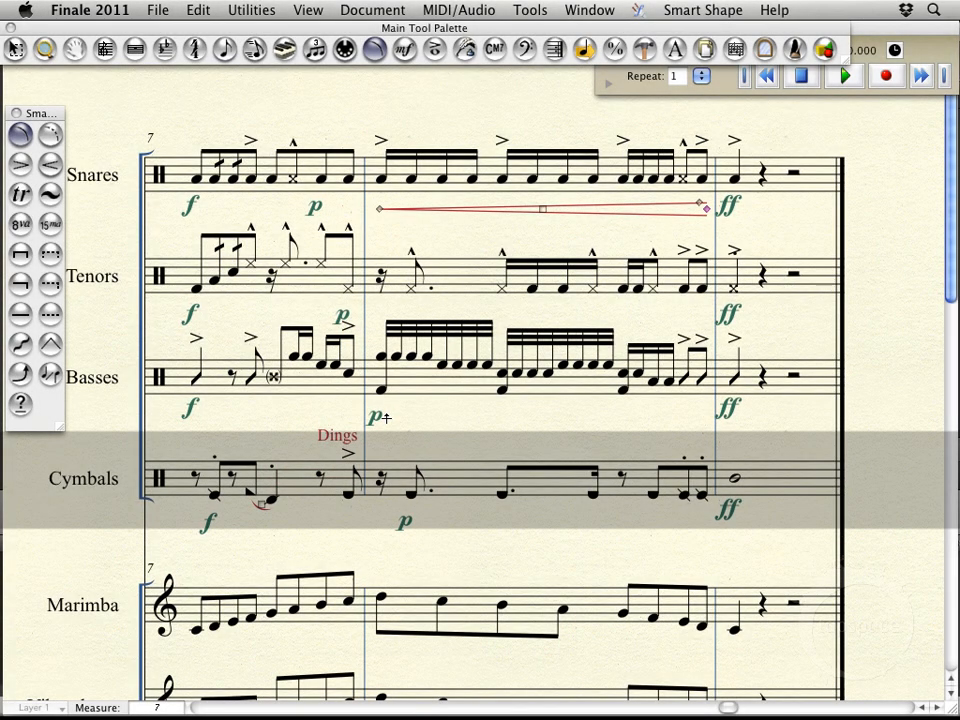
{"action": "left_click_drag", "start_coordinate": [385, 417], "coordinate": [706, 418]}
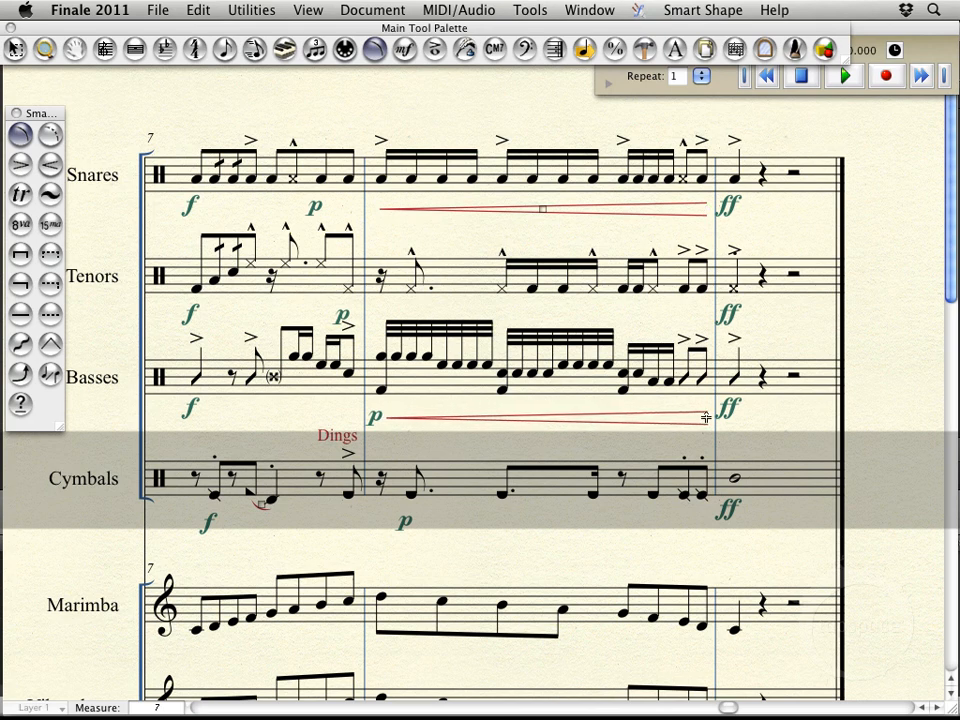
{"action": "left_click_drag", "start_coordinate": [706, 418], "coordinate": [705, 417]}
{"action": "left_click_drag", "start_coordinate": [418, 521], "coordinate": [704, 505]}
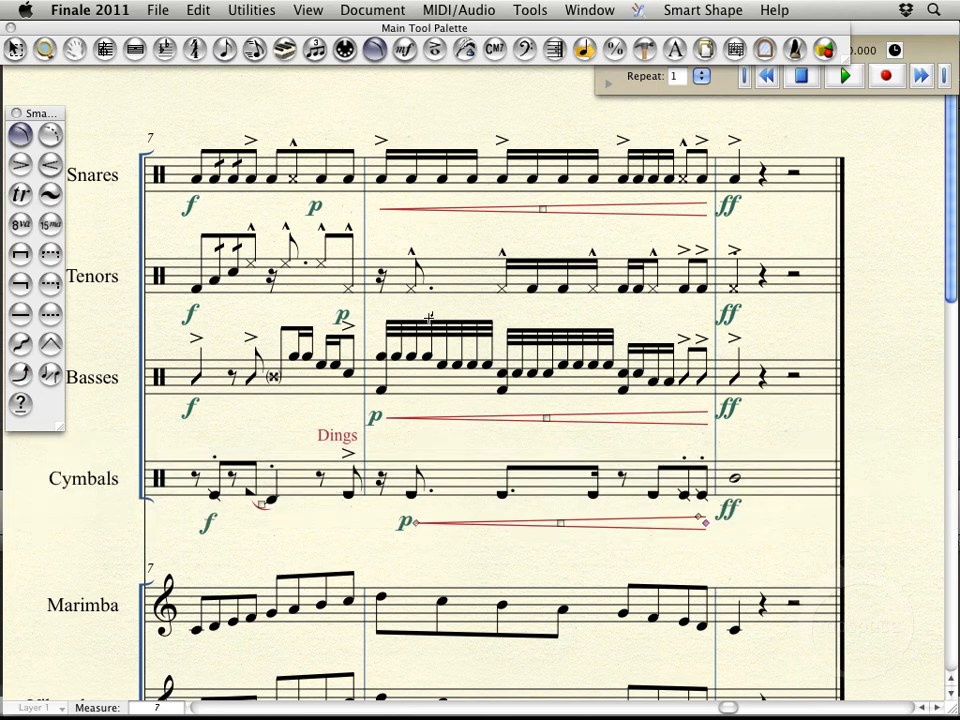
{"action": "left_click_drag", "start_coordinate": [409, 310], "coordinate": [707, 310]}
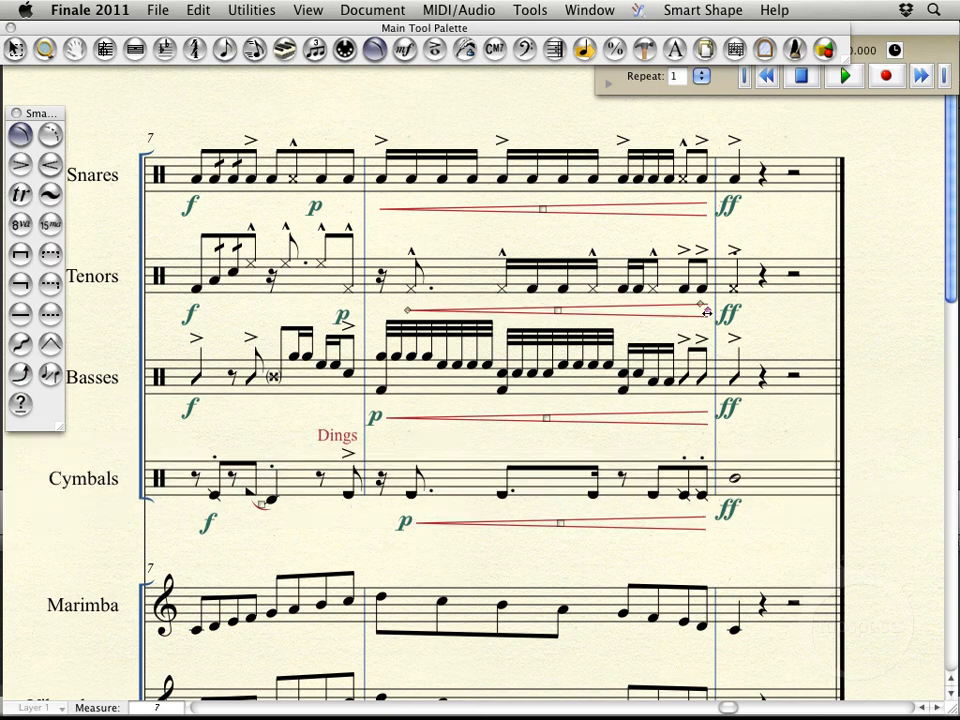
{"action": "left_click", "coordinate": [477, 237]}
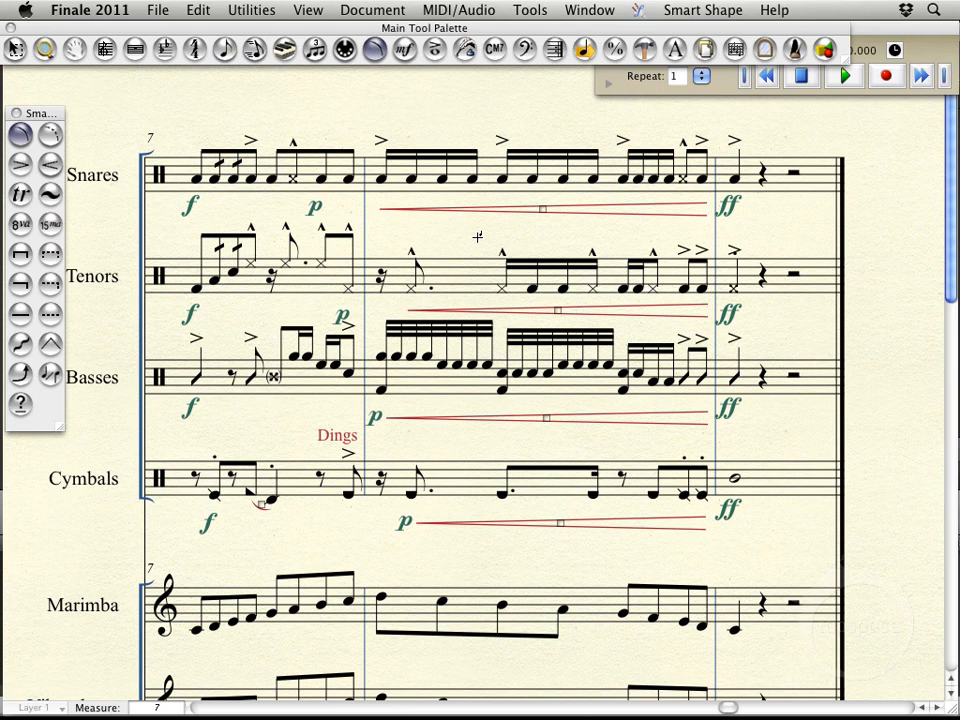